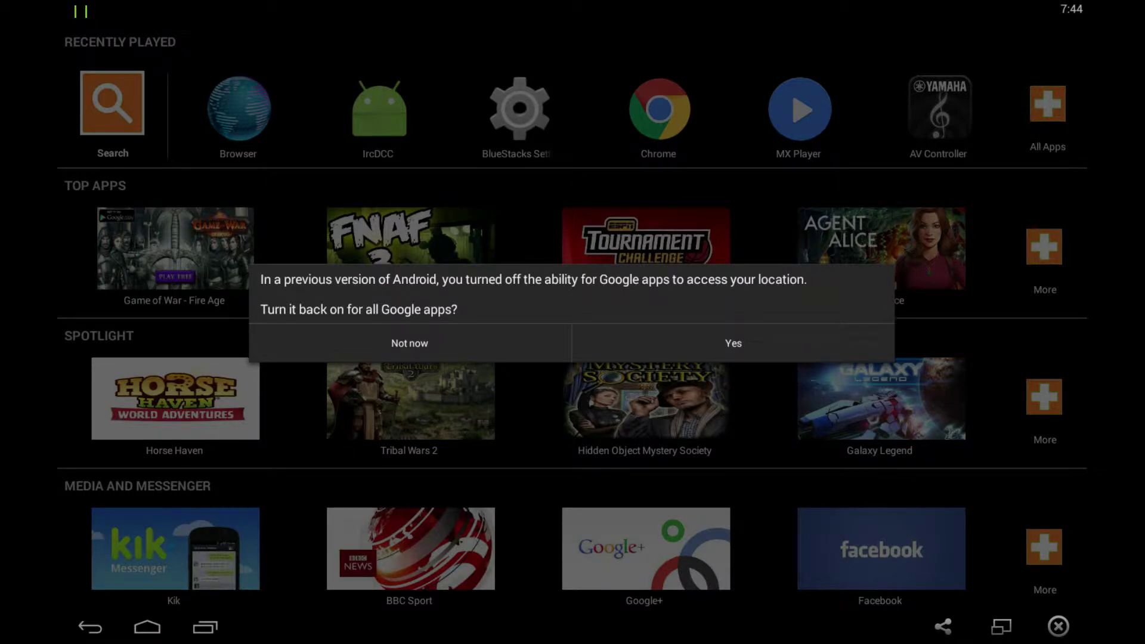
Decline turning location access back on for Google apps and look through the Currently Airing list on easyxdcc.tk
click(459, 342)
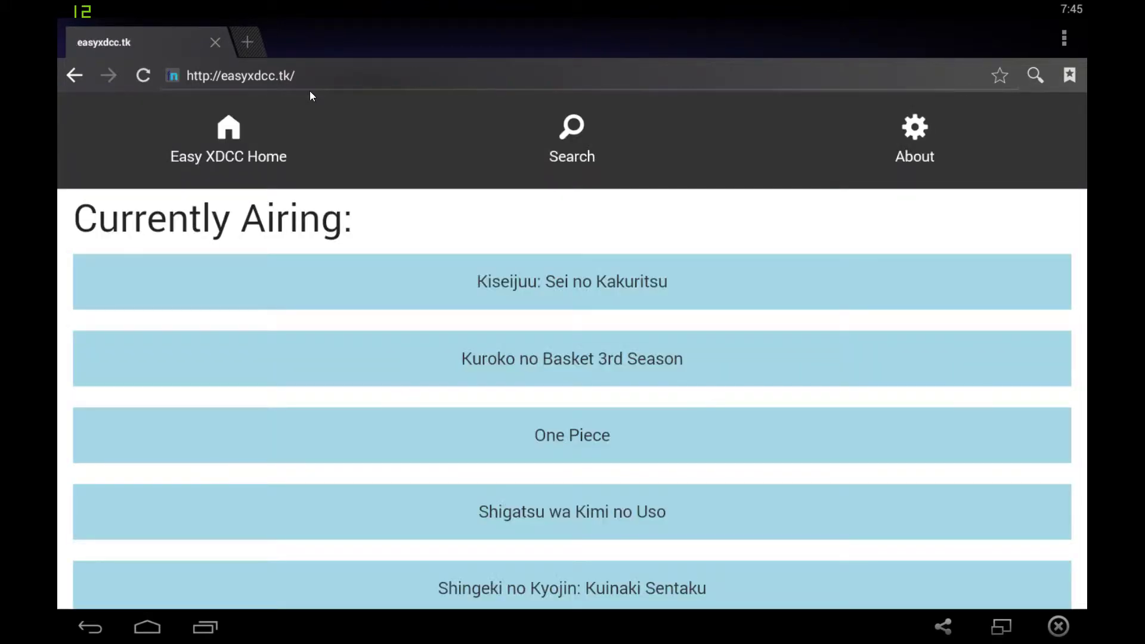
scroll(453, 288, down, 10)
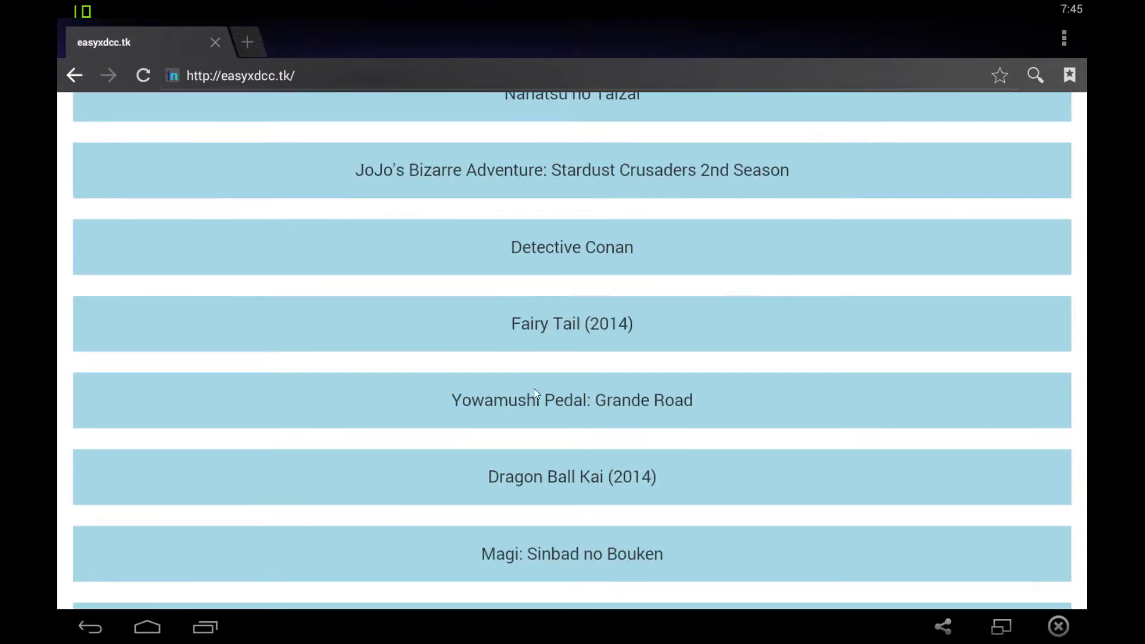
scroll(537, 396, up, 5)
scroll(539, 399, up, 5)
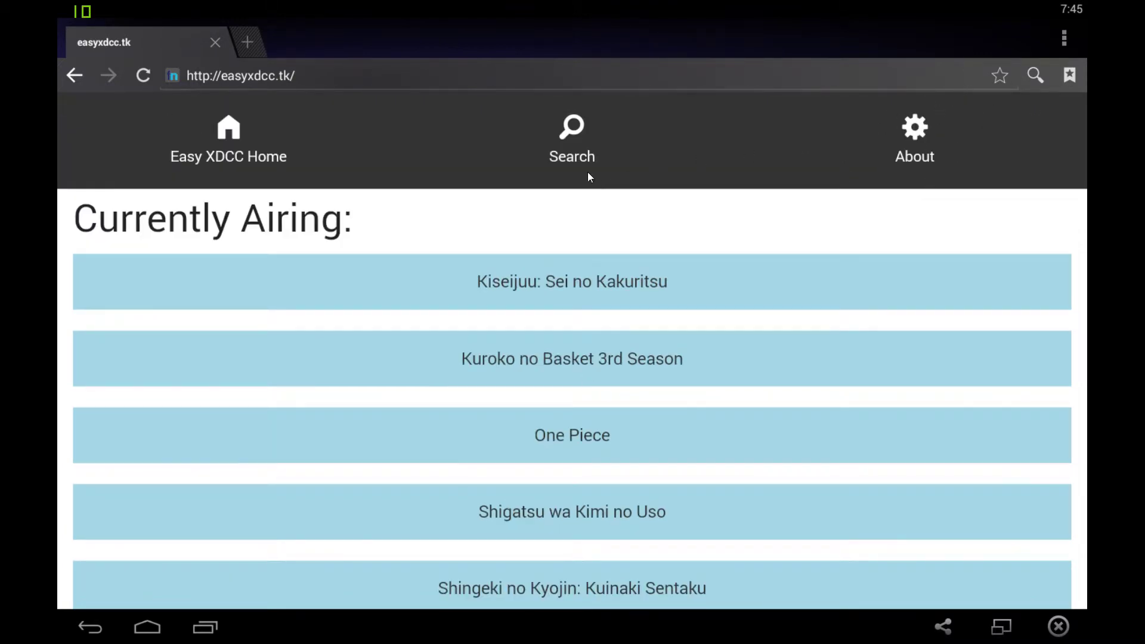
Open the Easy XDCC search page and search for "monster"
click(567, 140)
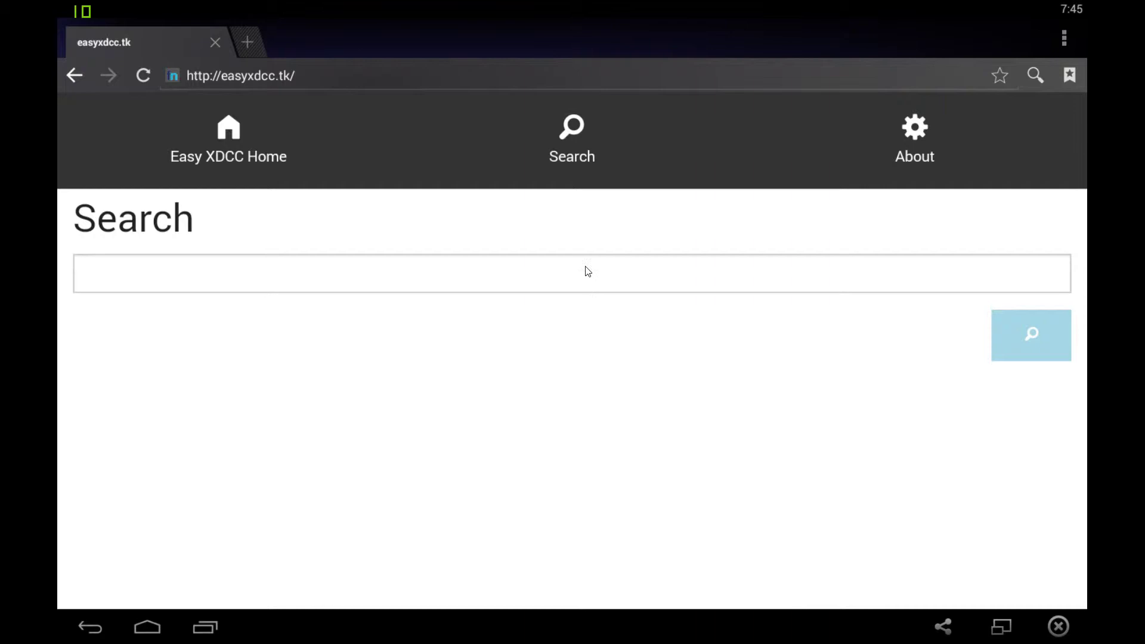
click(657, 281)
text(MONSTER)
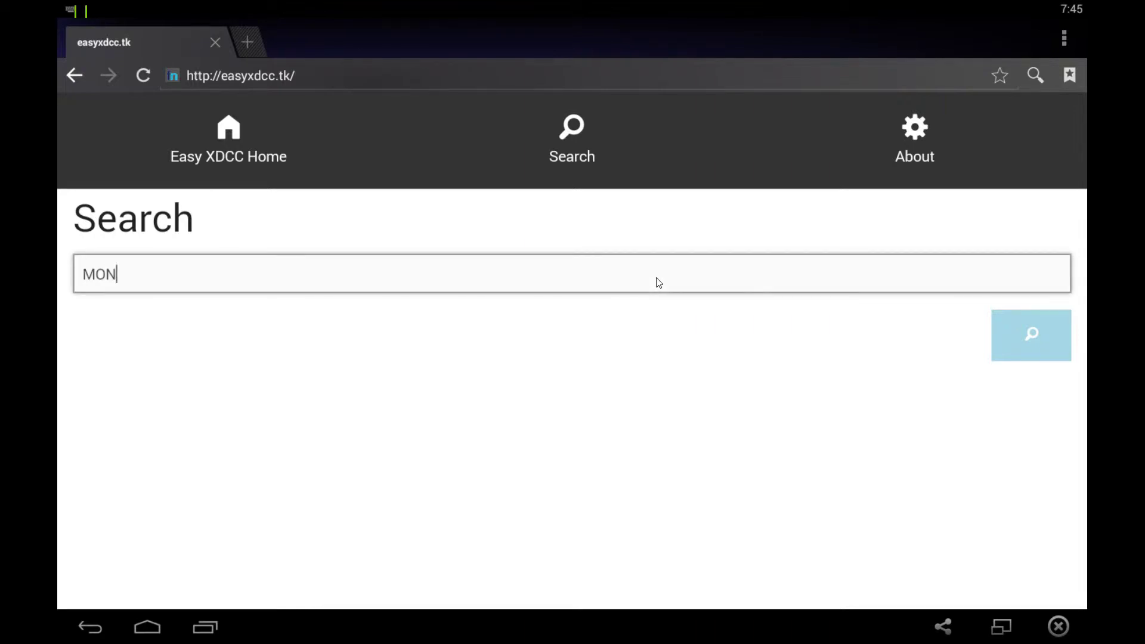
key(BackSpace)
key(BackSpace)
key(BackSpace)
key(BackSpace)
key(BackSpace)
key(BackSpace)
key(BackSpace)
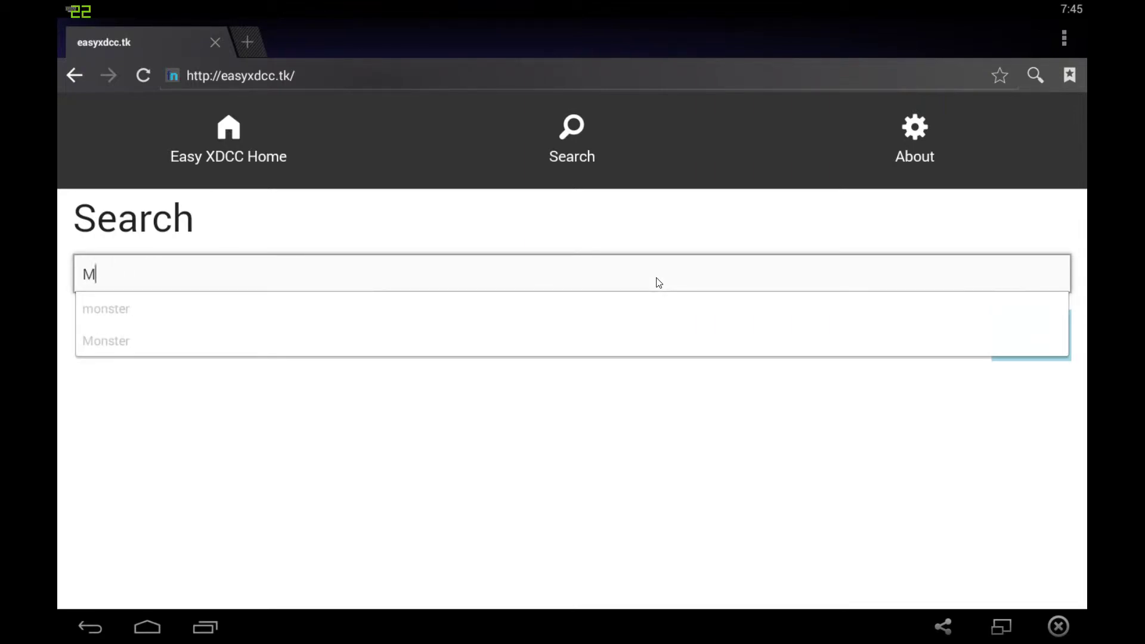
text(mo)
key(BackSpace)
text(onster)
key(Return)
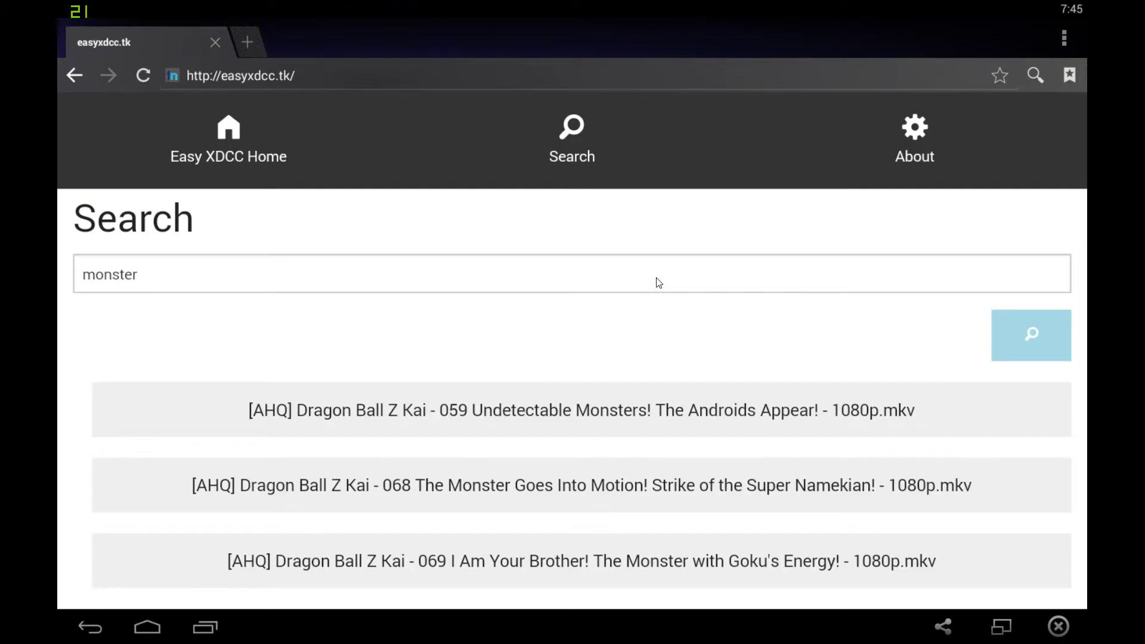
Find [CBM]_Monster_-_31_-_In_Broad_Daylight in the search results, expand its entry and select its XDCC message text
scroll(417, 209, down, 5)
scroll(417, 209, down, 2)
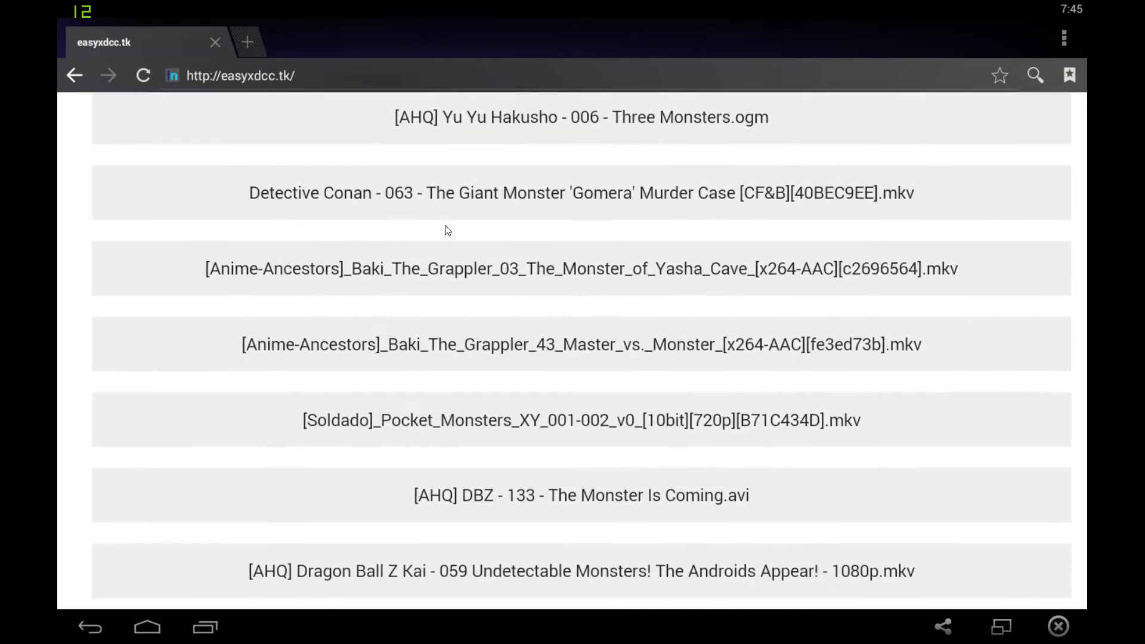
scroll(445, 230, up, 10)
scroll(532, 120, down, 5)
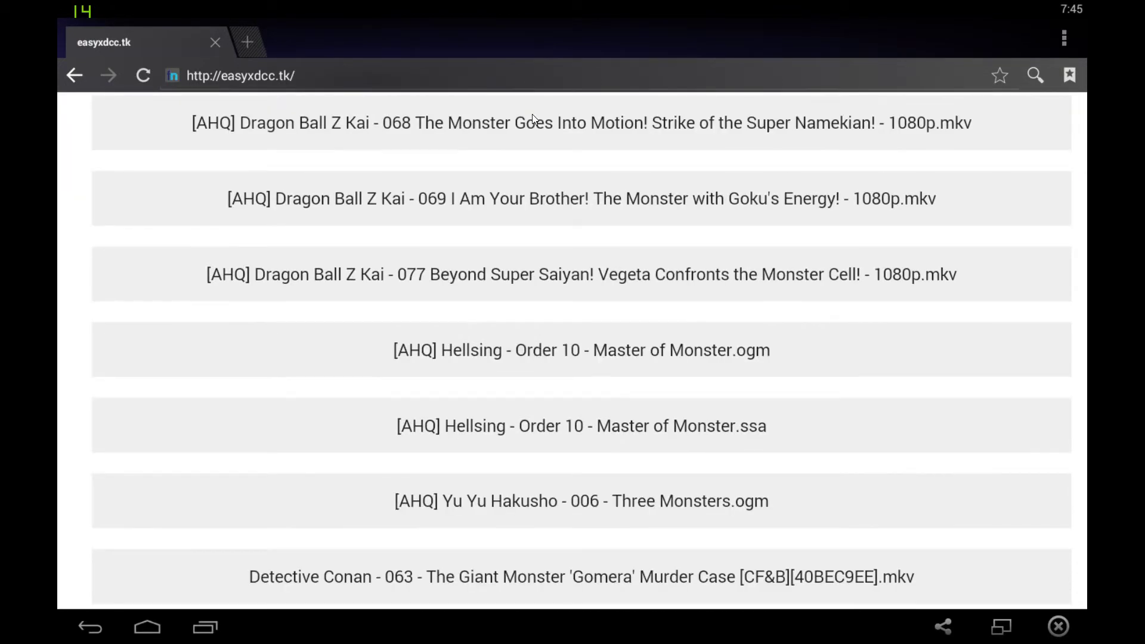
scroll(417, 248, down, 3)
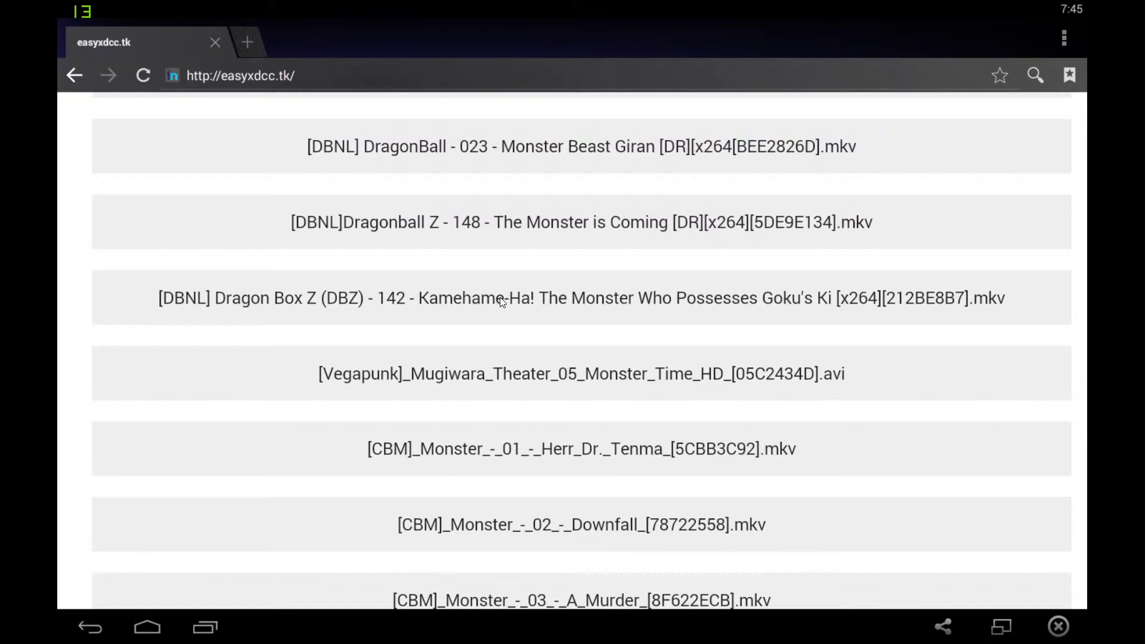
scroll(502, 302, down, 6)
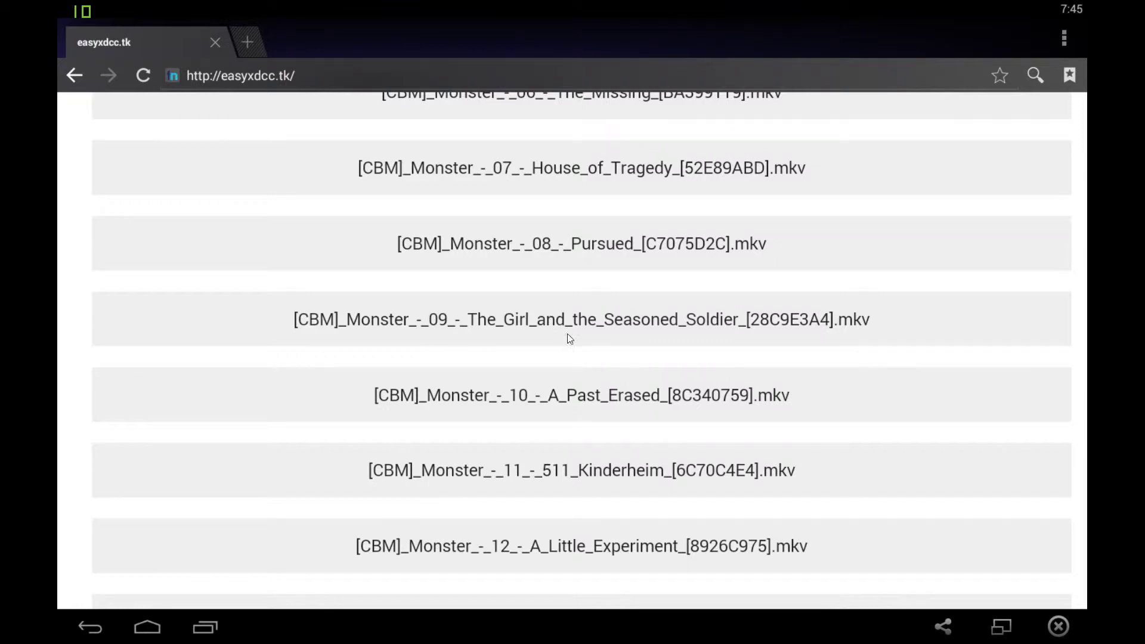
scroll(566, 337, down, 10)
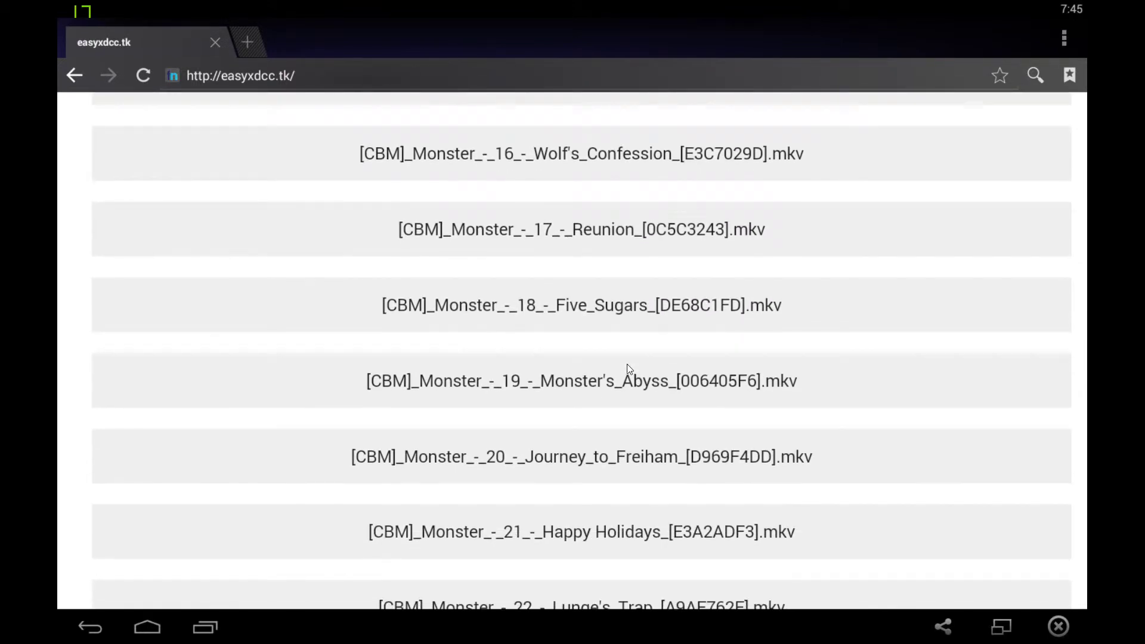
click(627, 365)
scroll(725, 403, down, 12)
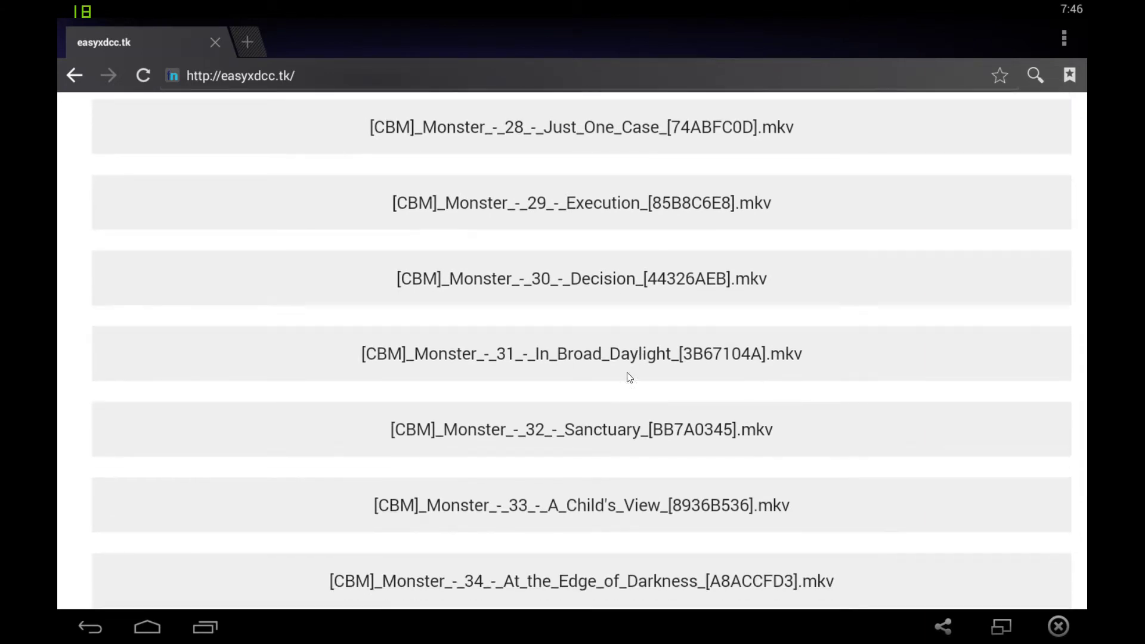
click(589, 367)
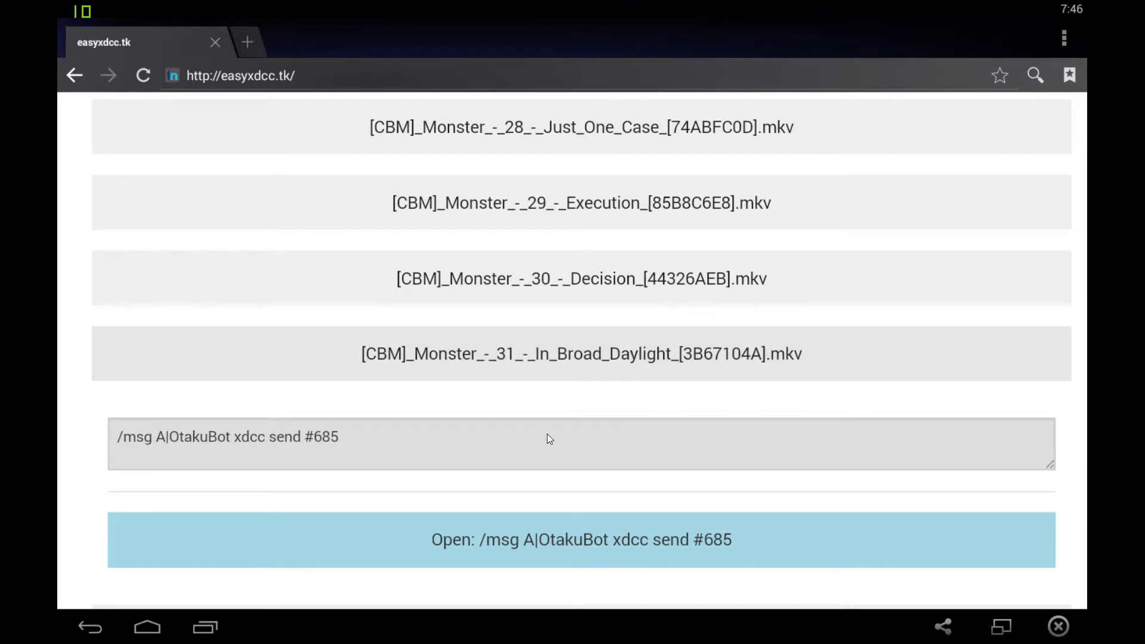
click(517, 453)
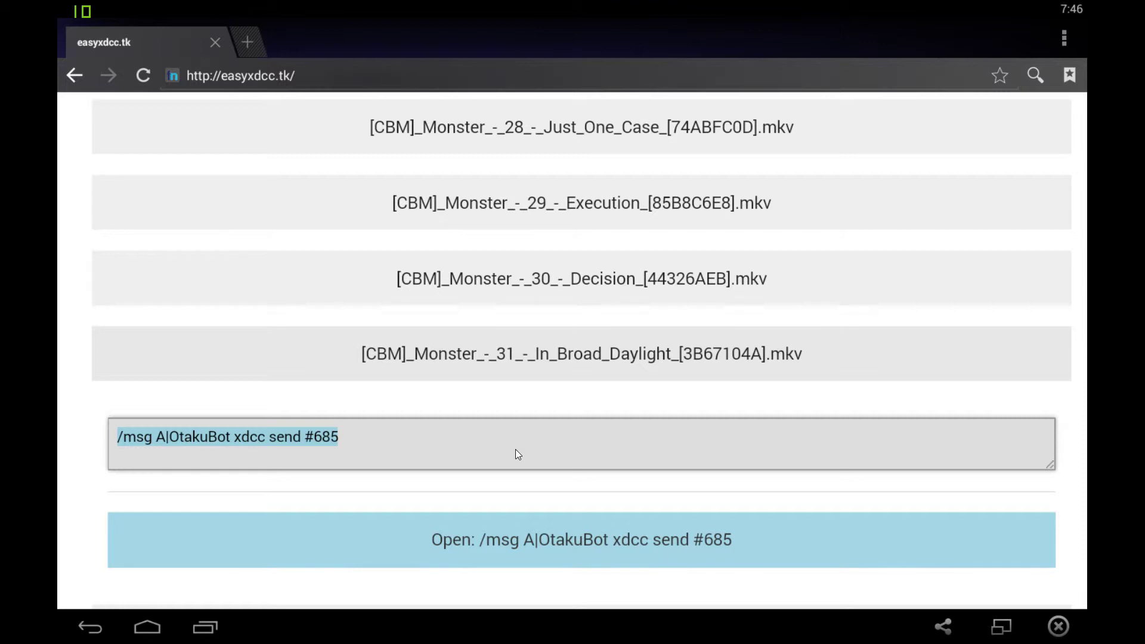
Send the expanded Monster episode 31 XDCC request to the IRC client and open its download manager
scroll(628, 457, down, 10)
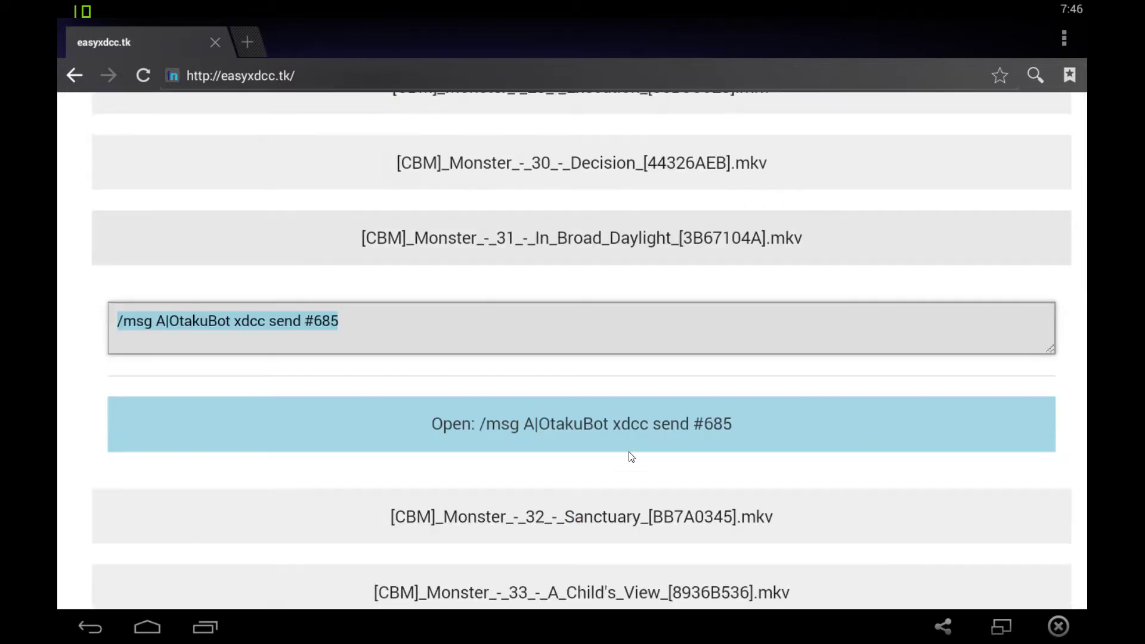
scroll(602, 230, up, 5)
scroll(596, 263, up, 1)
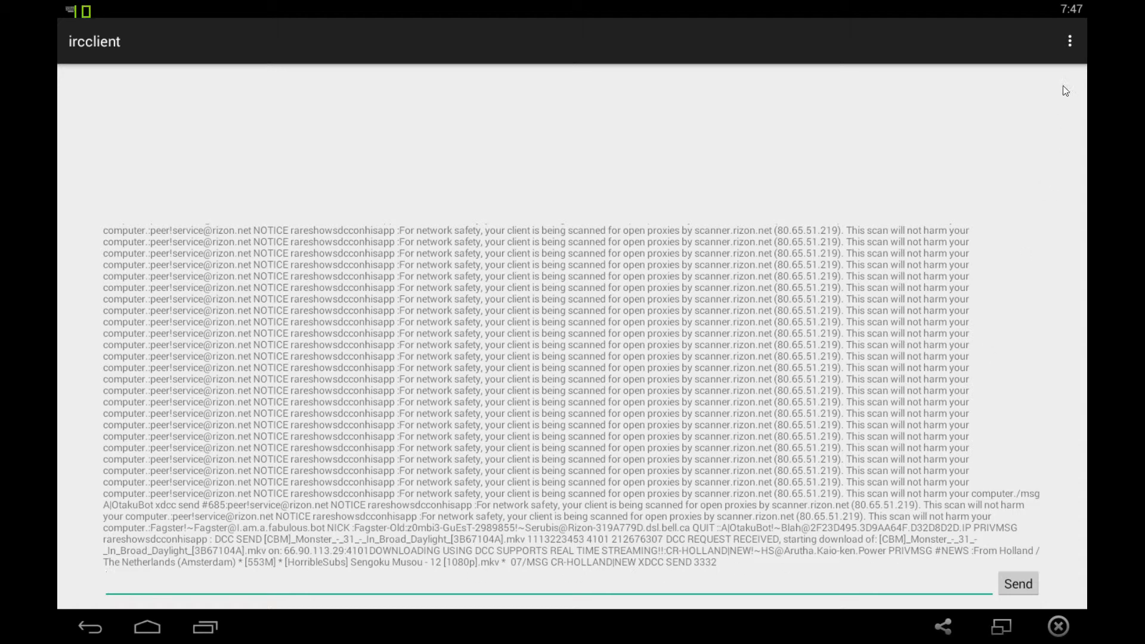
click(1074, 39)
click(976, 110)
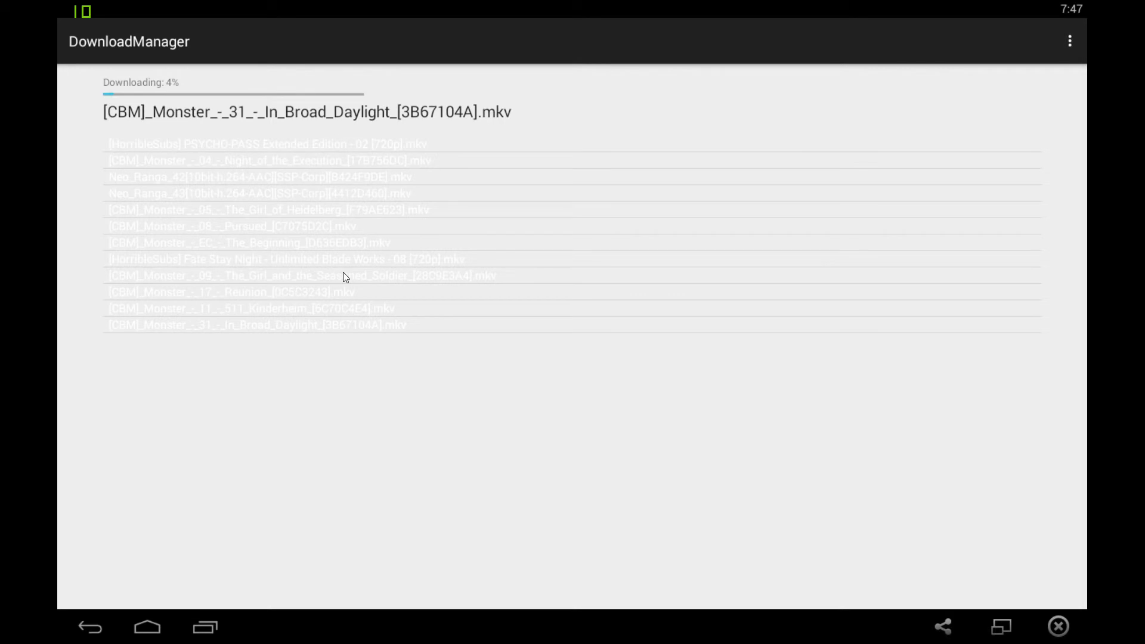
Play the partially downloaded Monster episode 31, In Broad Daylight, from the download list and pause the video
click(264, 326)
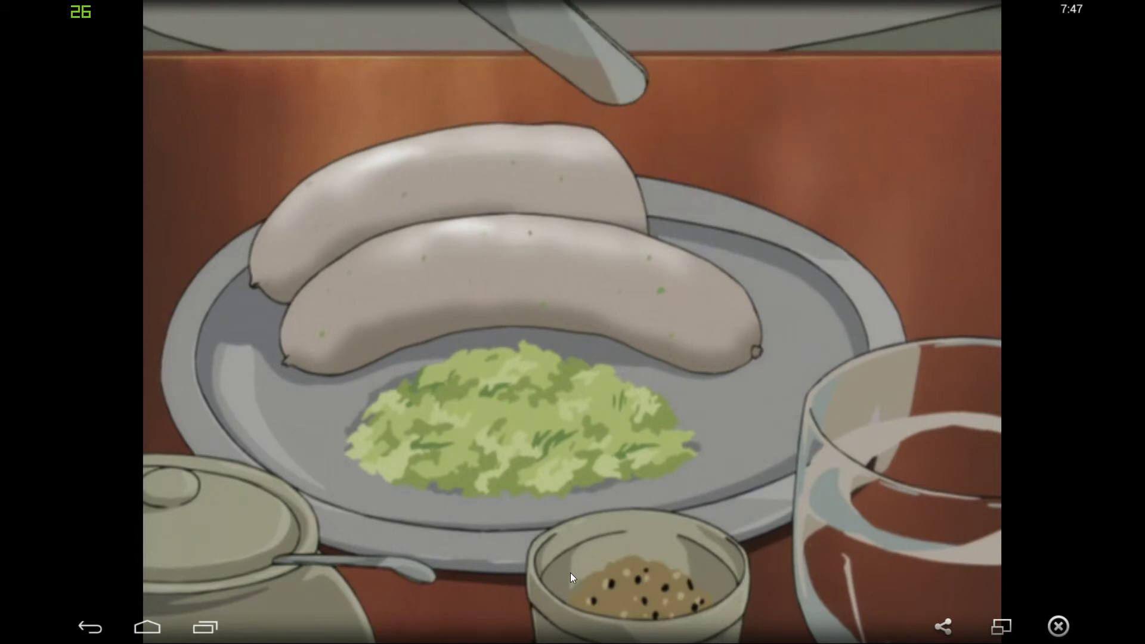
click(572, 570)
click(573, 566)
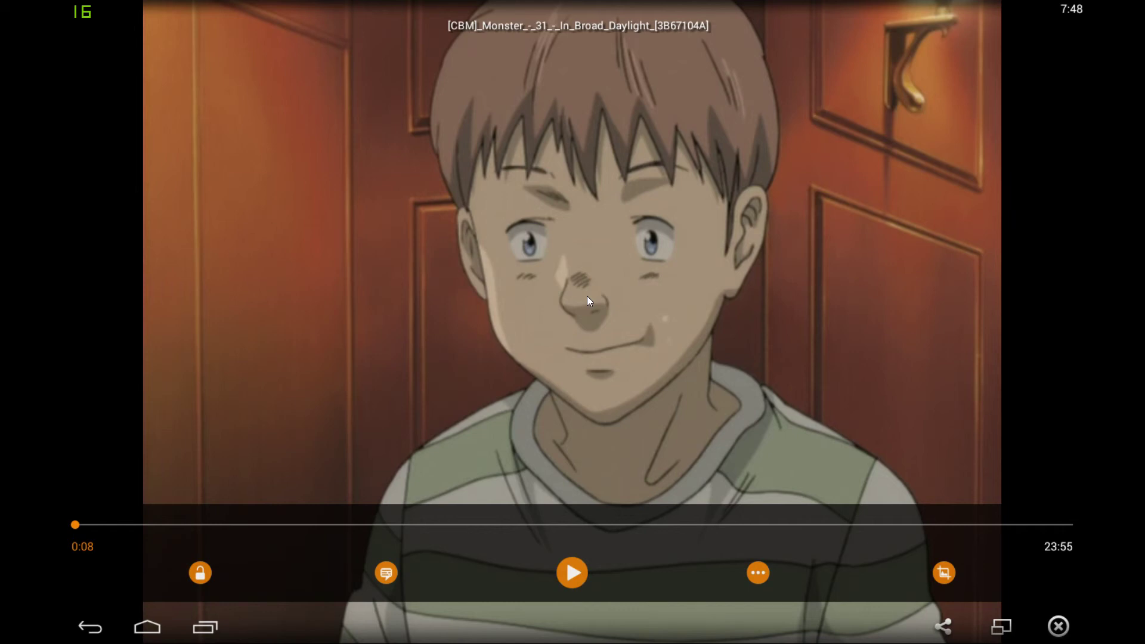
Switch from the video player back to the Browser with the Easy XDCC search results
click(203, 629)
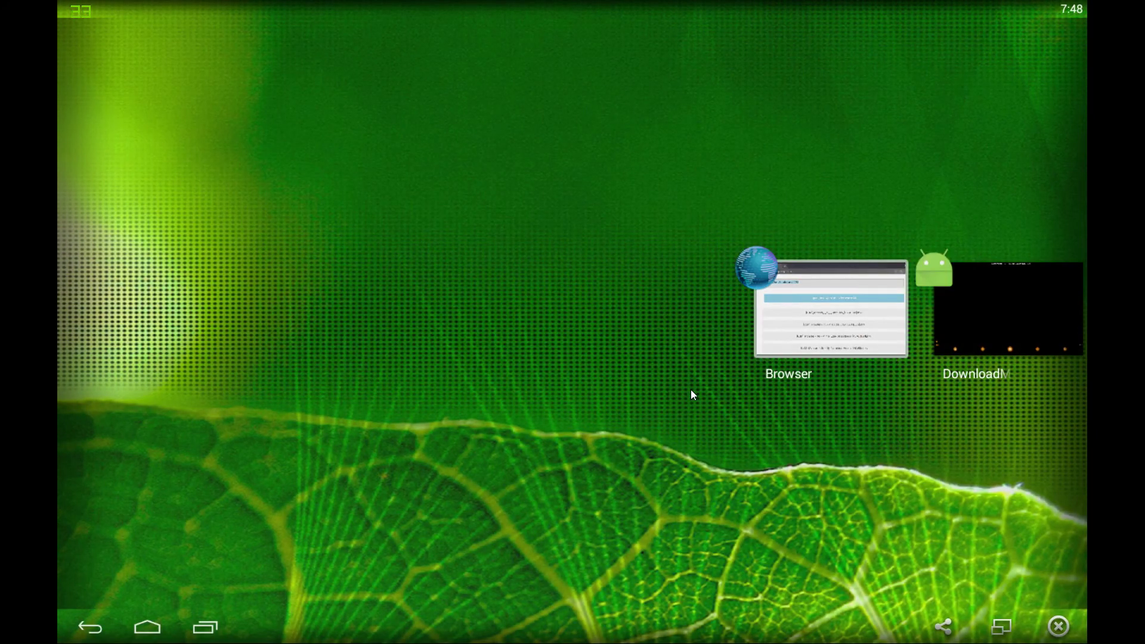
click(829, 310)
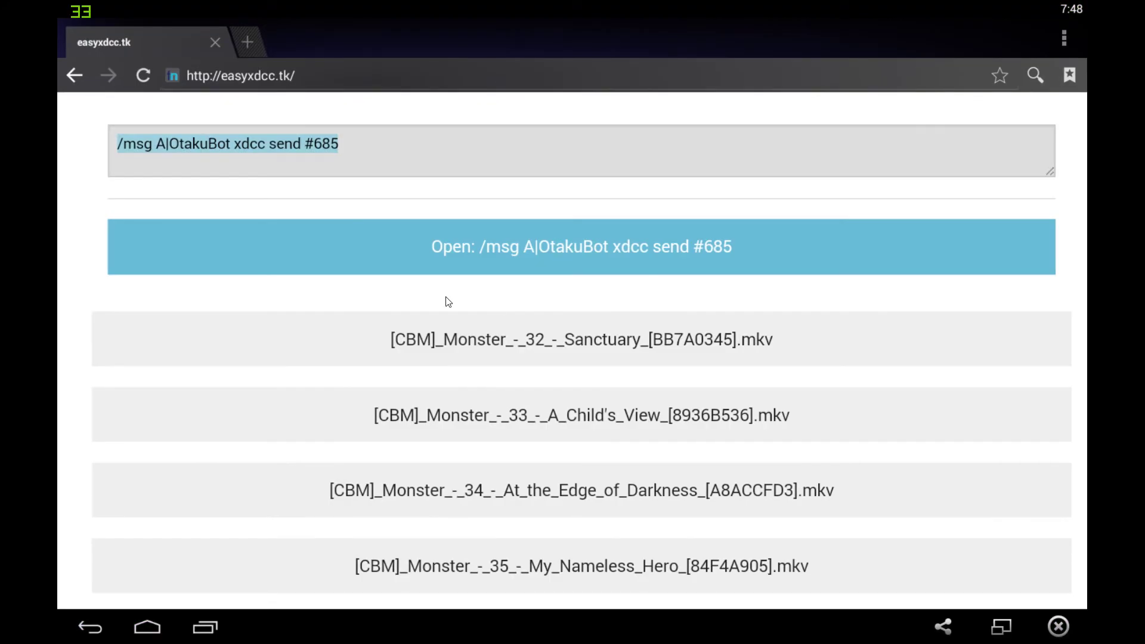